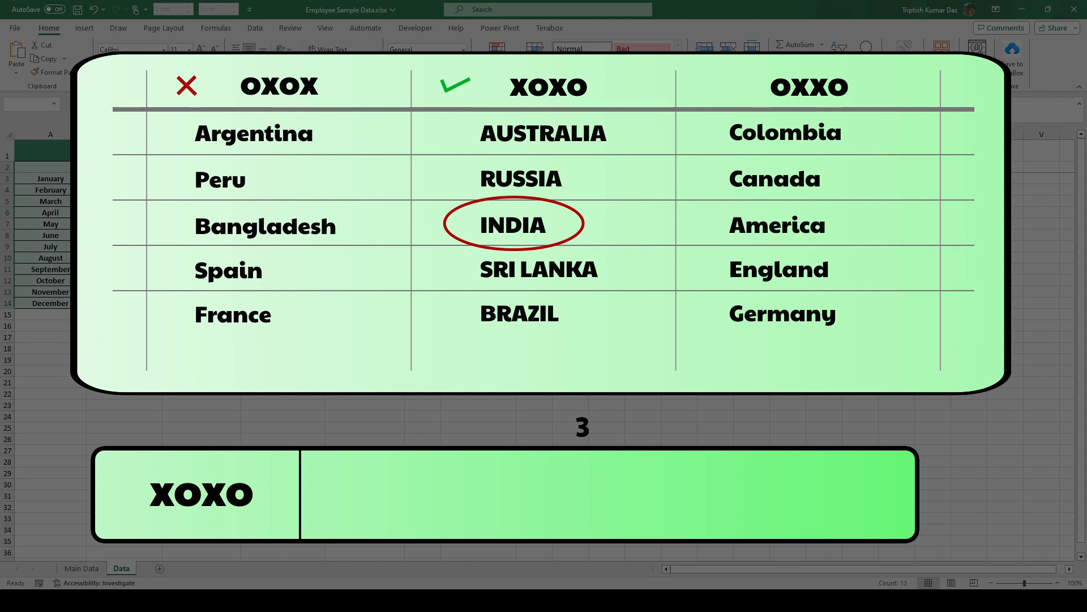
Examine the Employee Weekly Roster table, its January row and its 1st Week column.
click(283, 393)
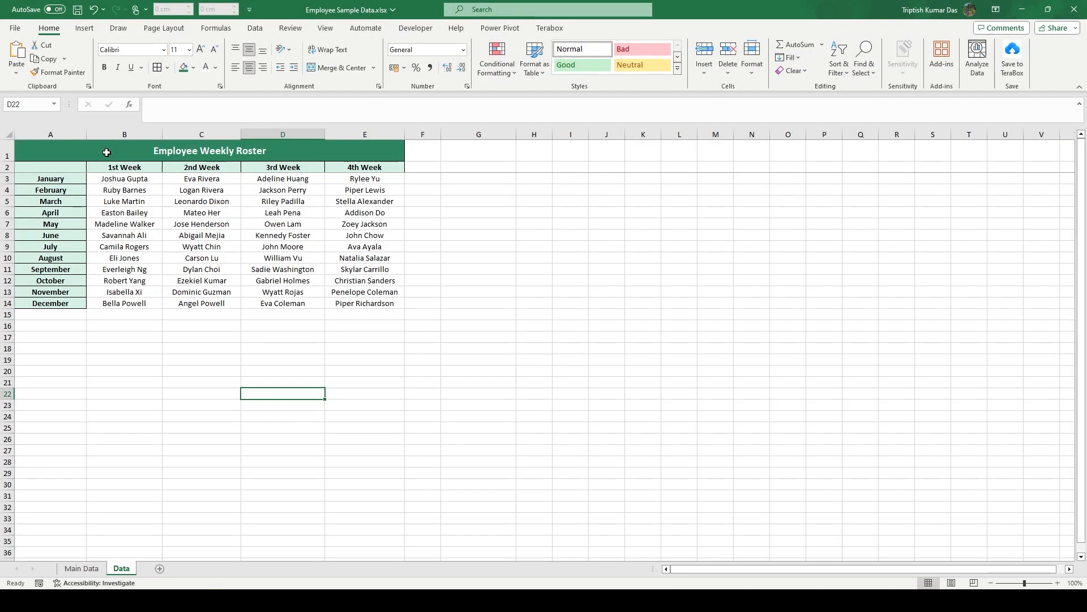
drag(106, 151, 95, 307)
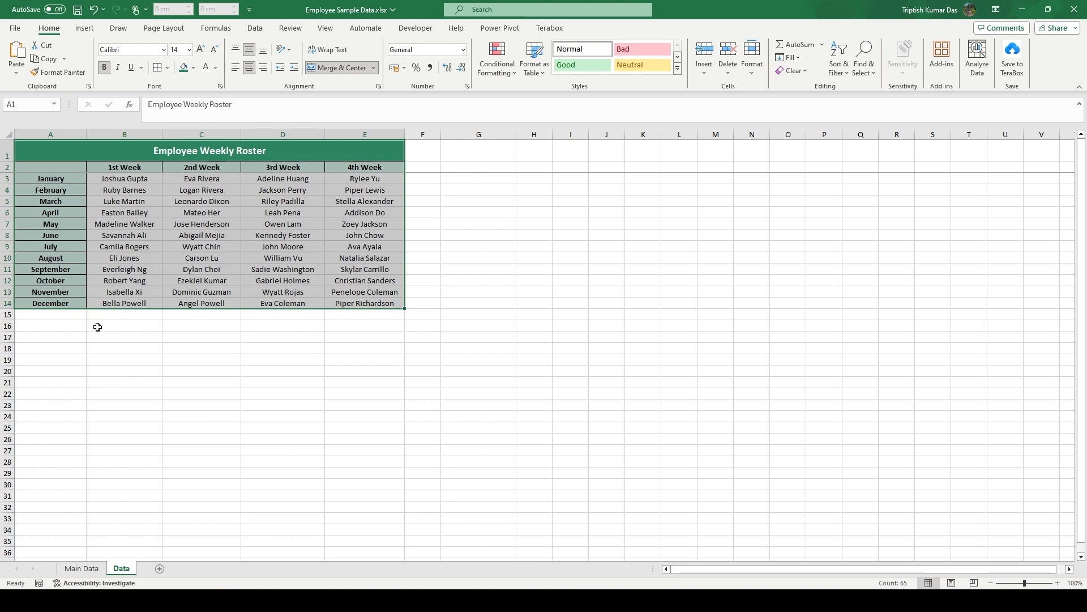
click(258, 379)
drag(57, 178, 344, 180)
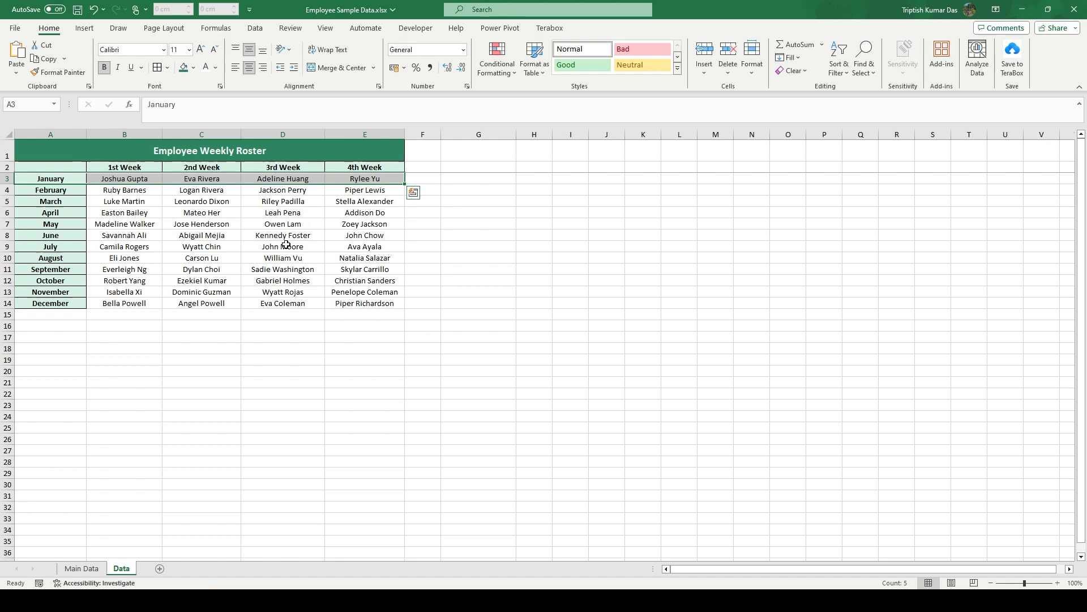
click(107, 347)
drag(125, 168, 143, 307)
click(249, 349)
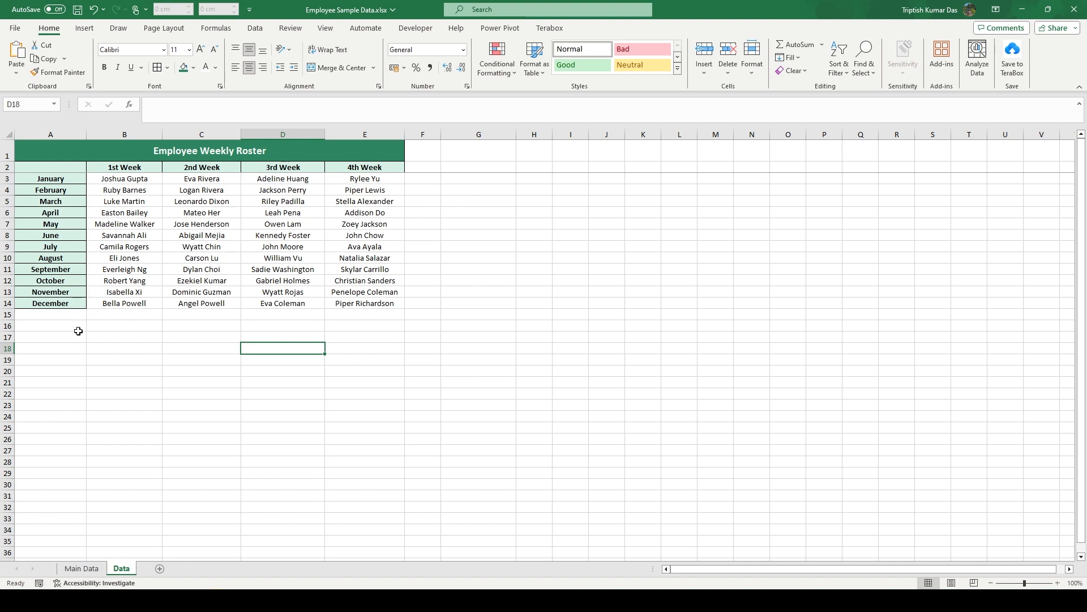
Merge and center A17:E17 and enter the bold heading "Name of the Employee on the 3rd week of May".
drag(80, 337, 340, 336)
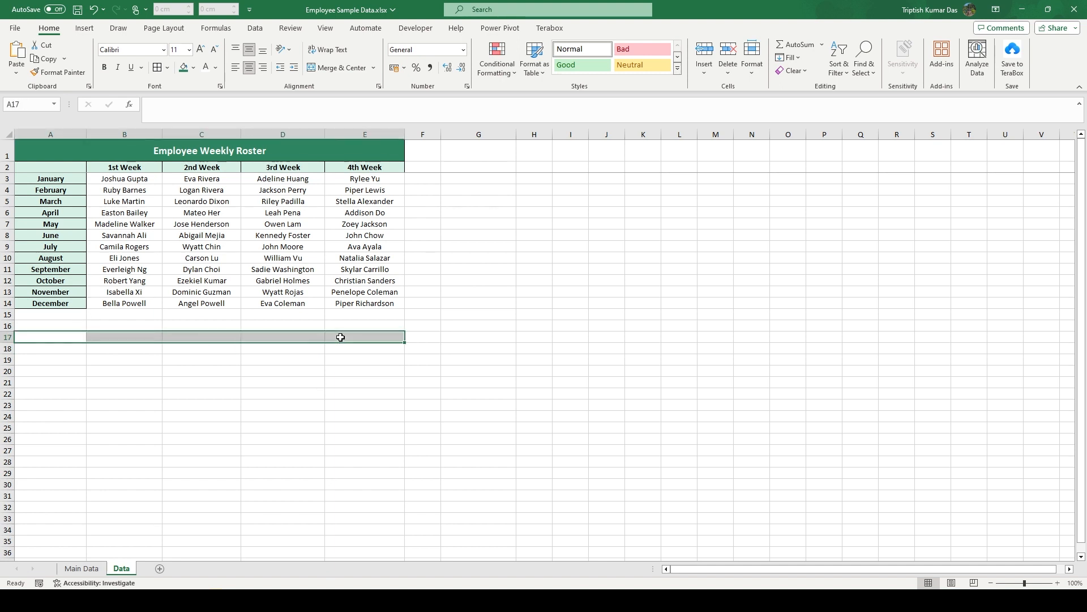
click(337, 68)
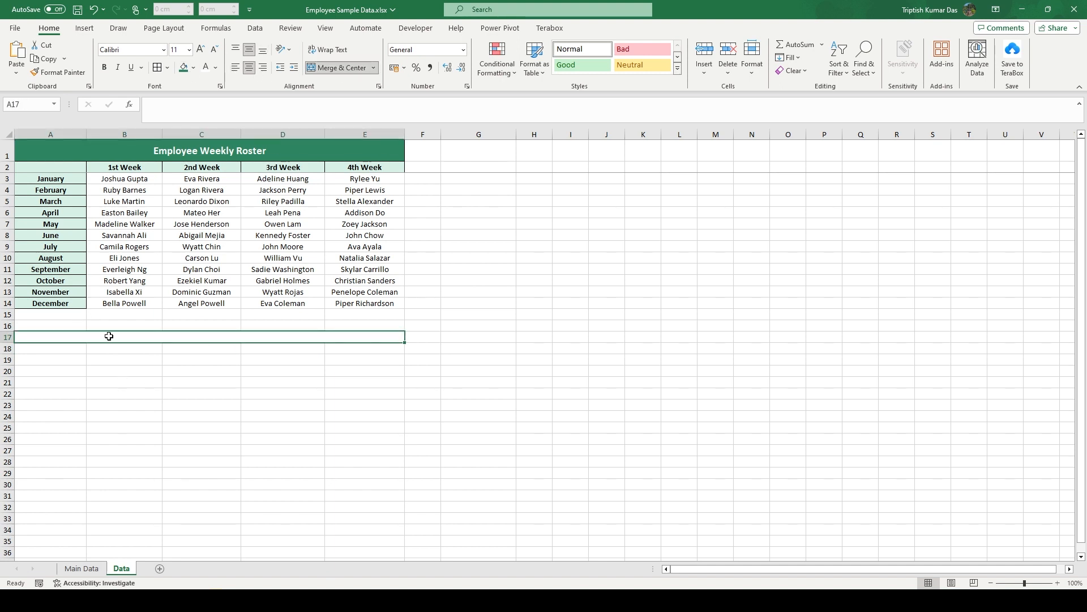
click(162, 111)
text(Nam)
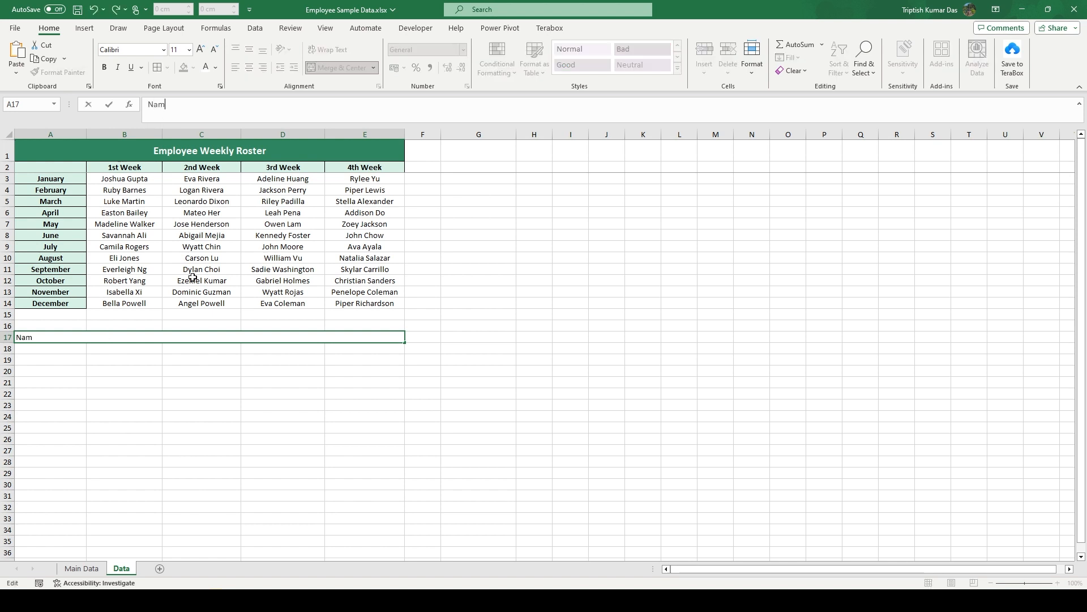
text(e of the Employee on the )
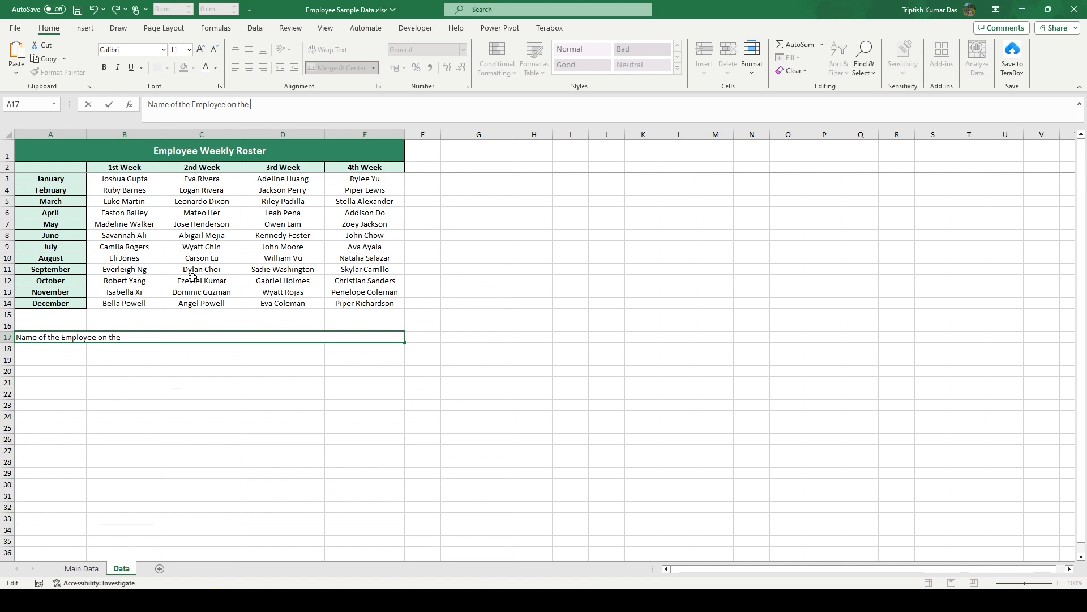
text(3rd week)
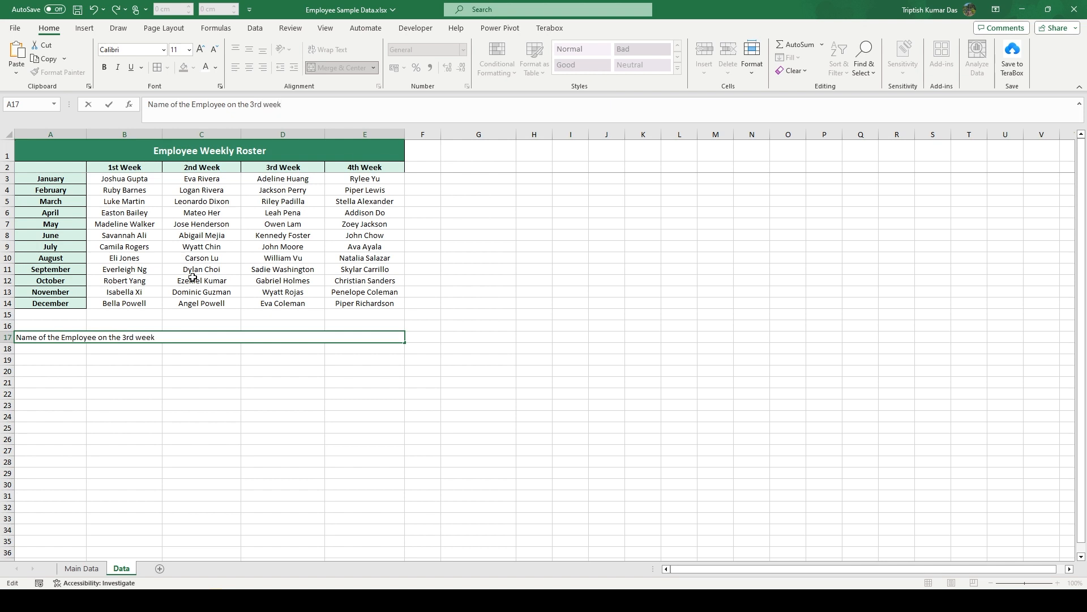
text( of May)
key(Return)
key(Up)
key(ctrl+b)
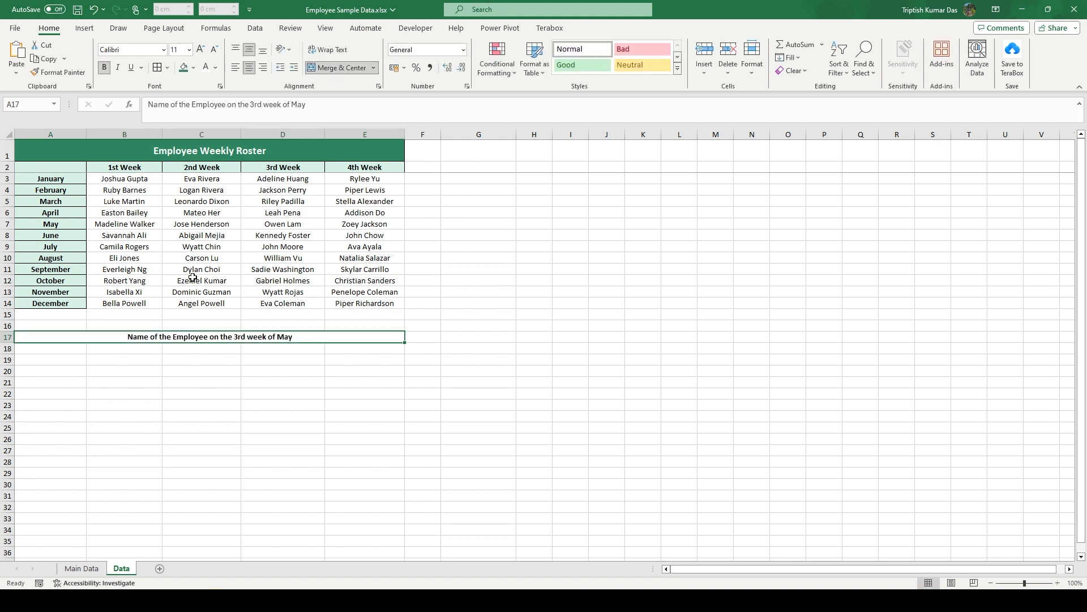
Start an HLOOKUP formula in C18 with "3rd Week" as the lookup value.
key(Down)
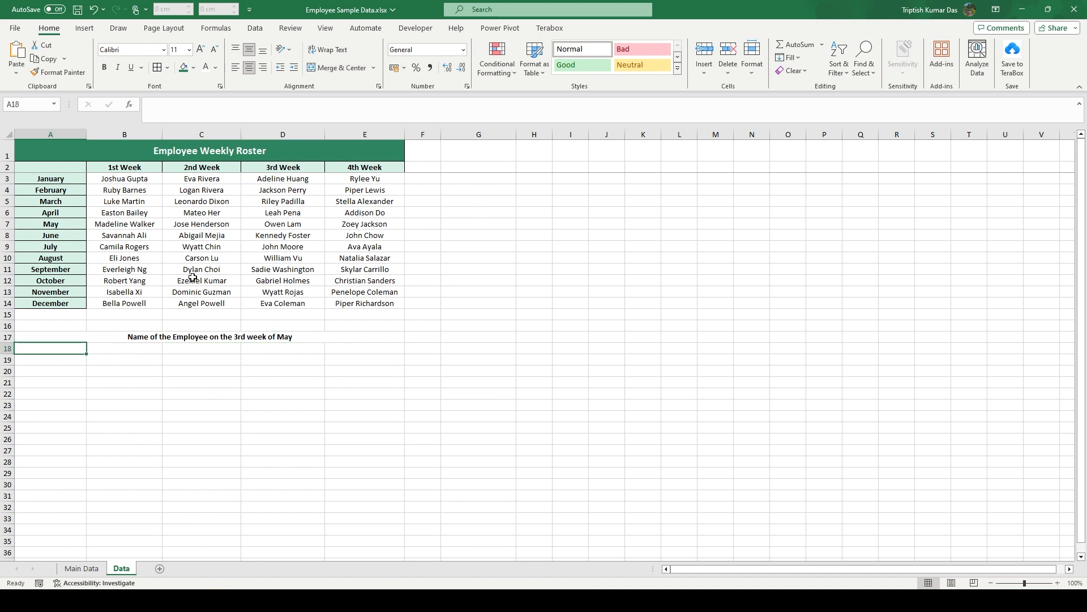
key(Right)
key(Right)
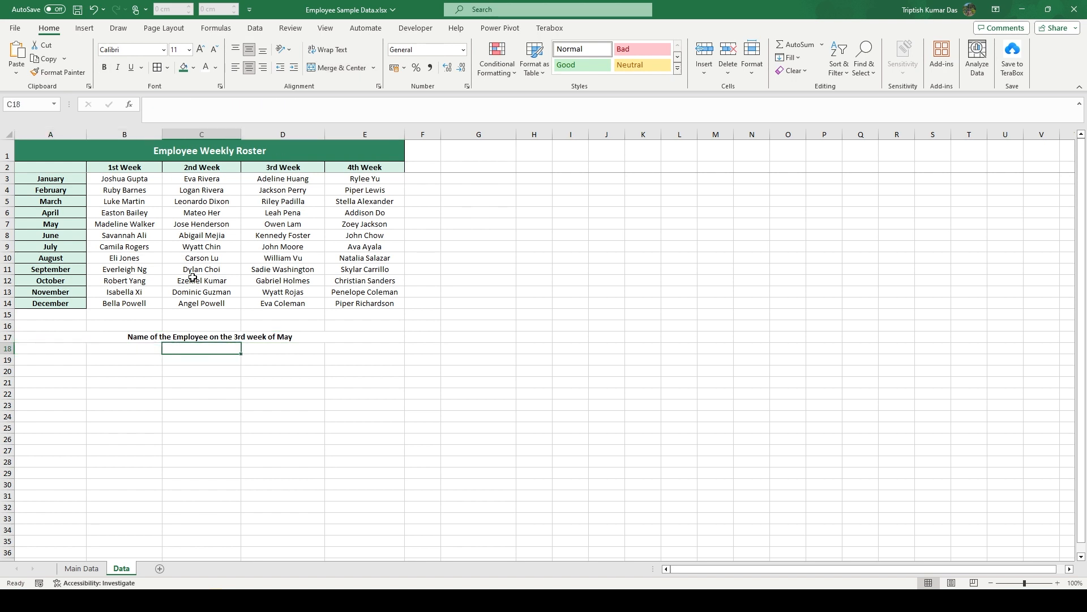
text(=hloo)
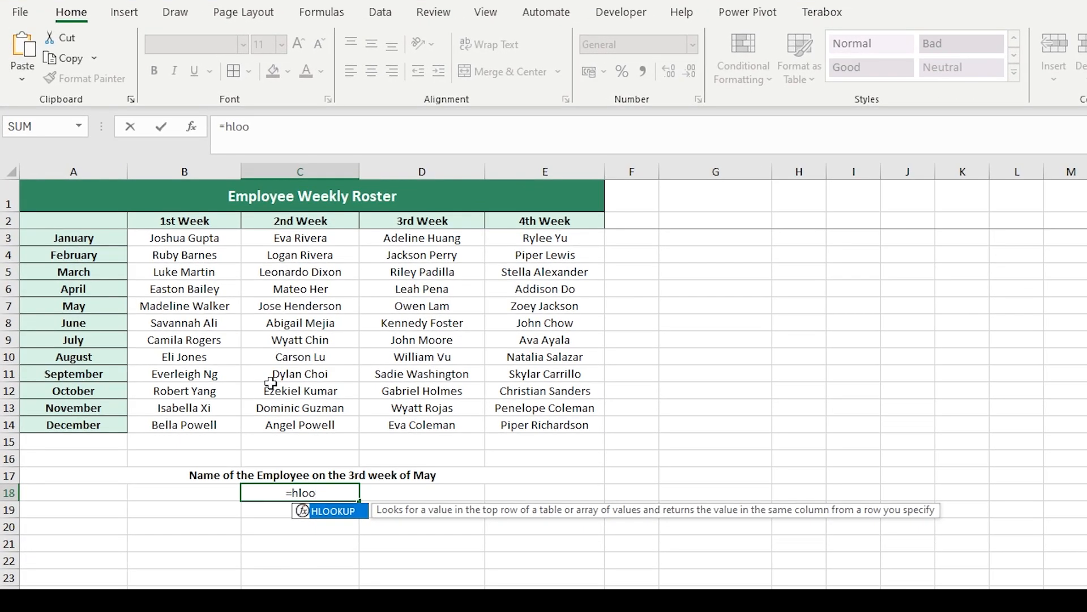
key(Tab)
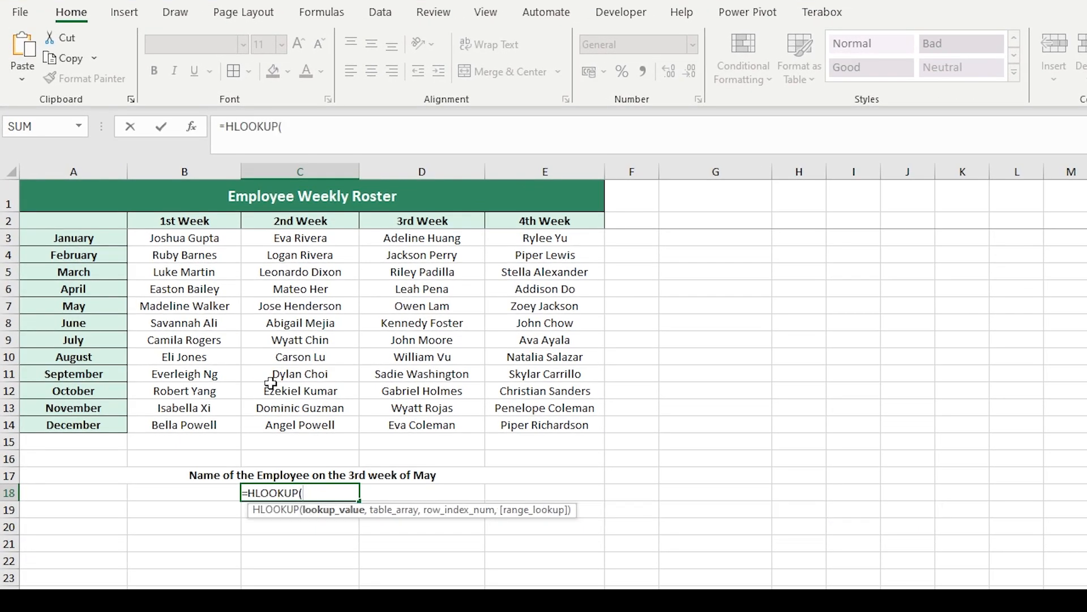
click(304, 124)
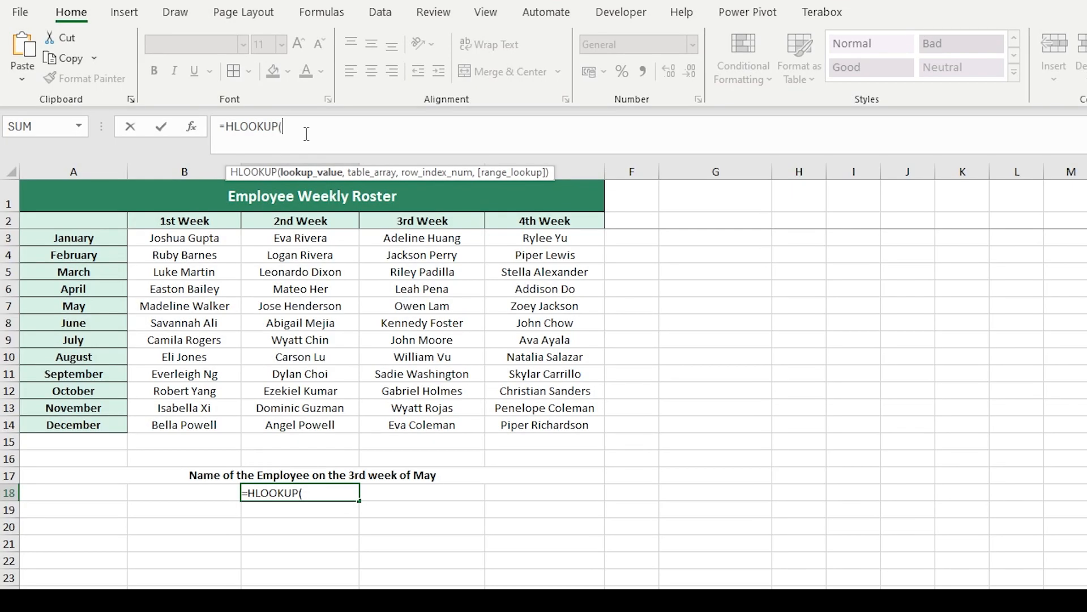
text("3rd Week)
click(306, 133)
click(376, 130)
text(")
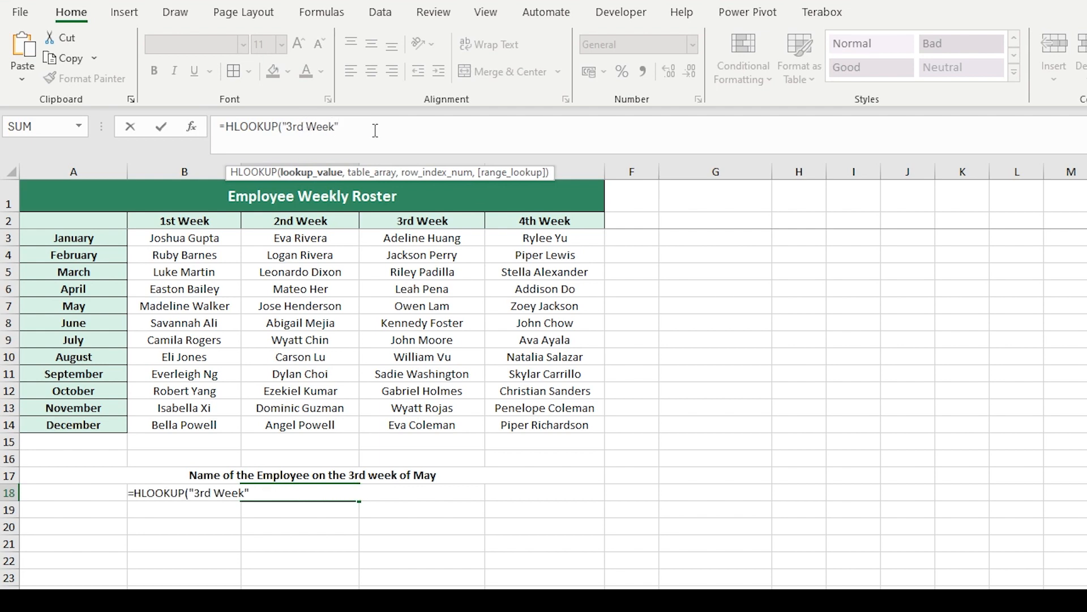
text(,)
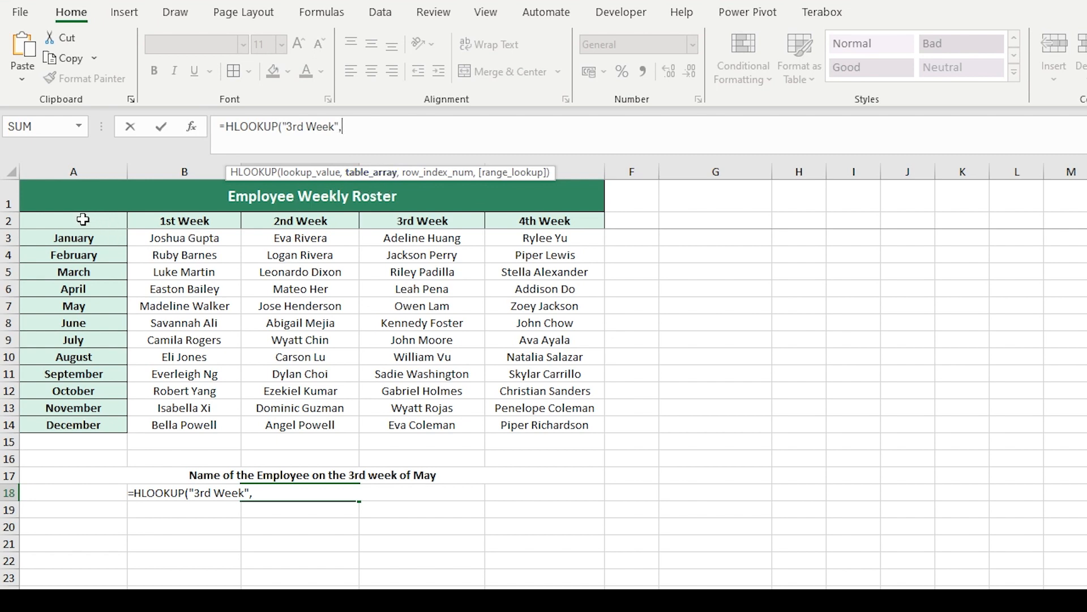
Complete the HLOOKUP arguments with table array A2:E14, row index 6 and FALSE for an exact match.
drag(82, 220, 544, 429)
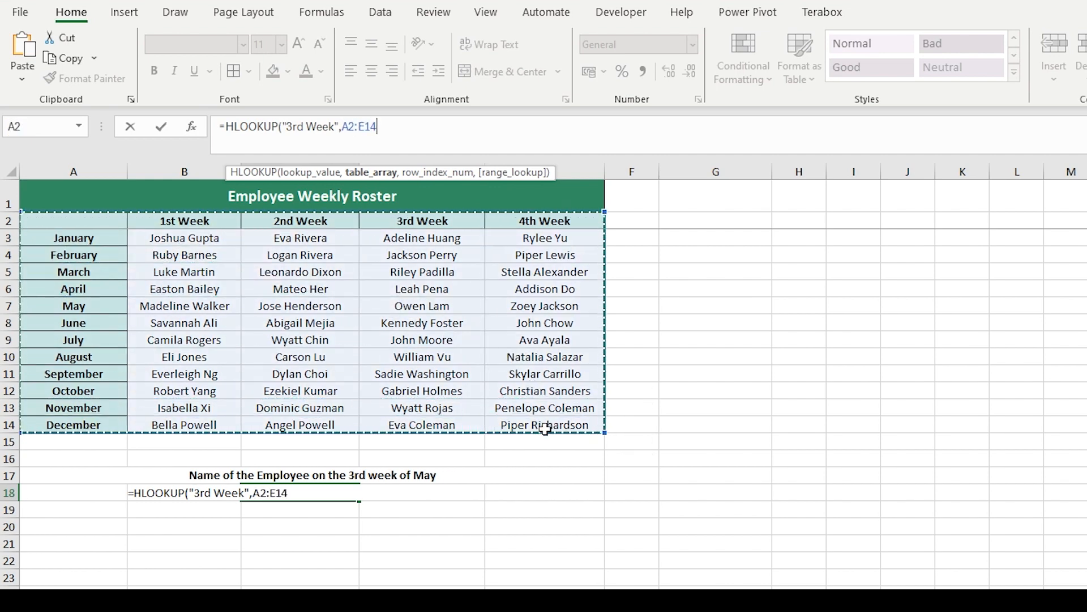
text(,)
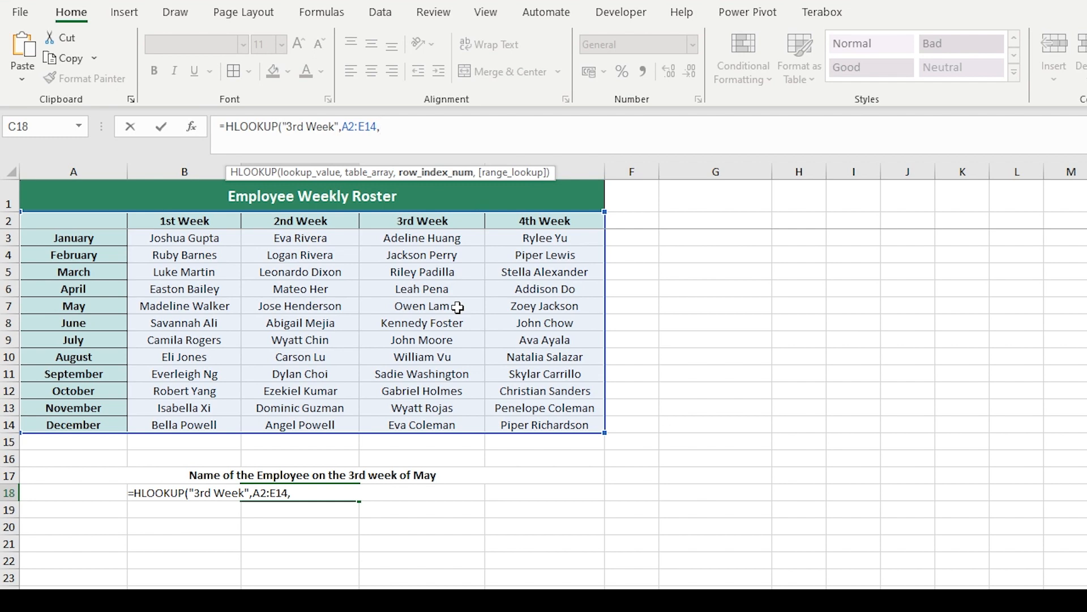
text(6)
text(,)
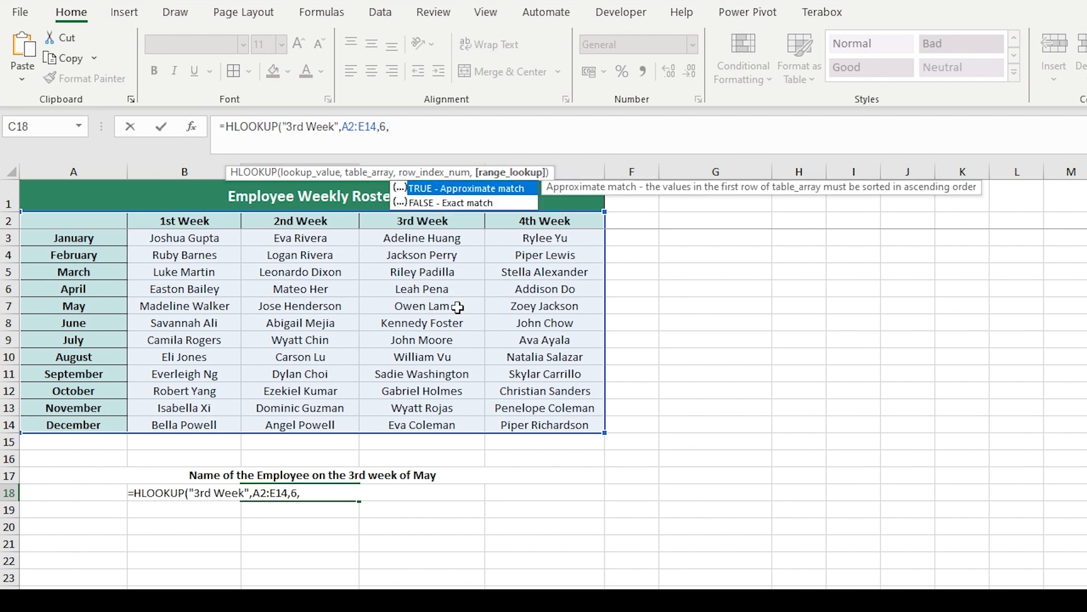
key(Down)
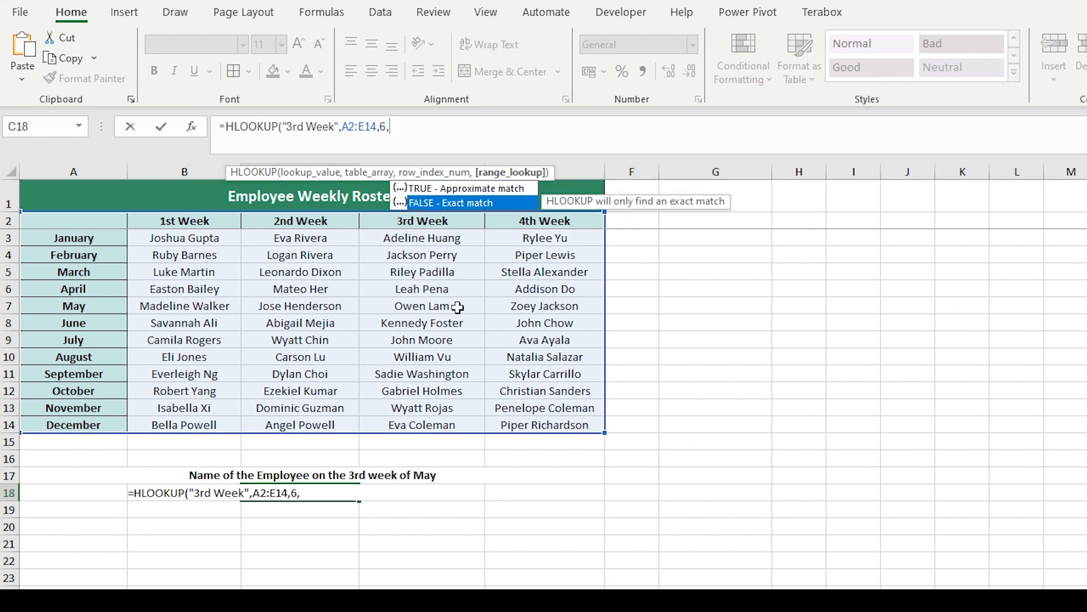
key(Tab)
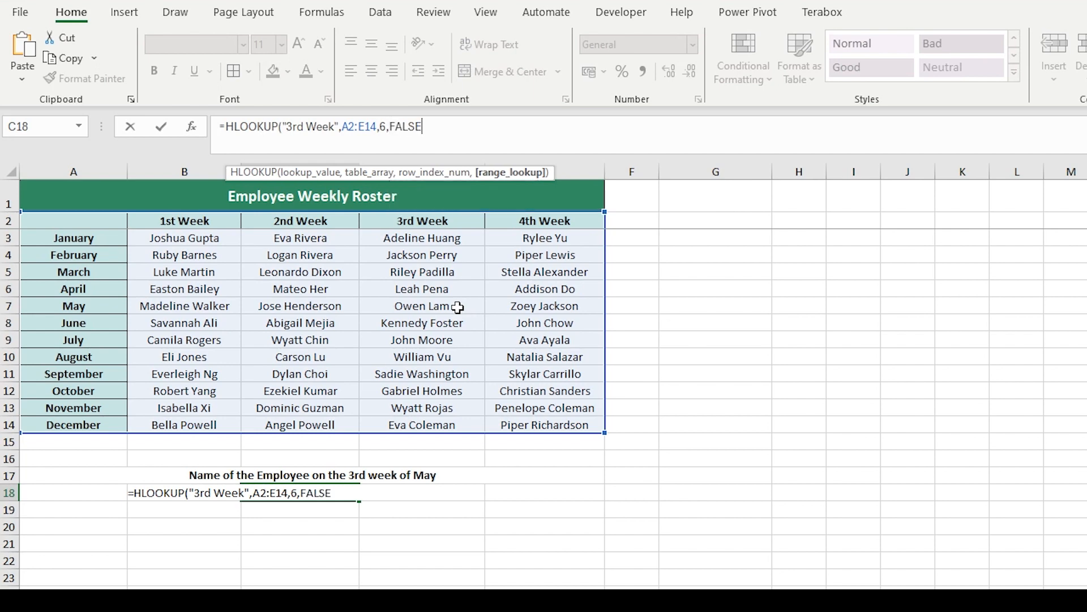
text())
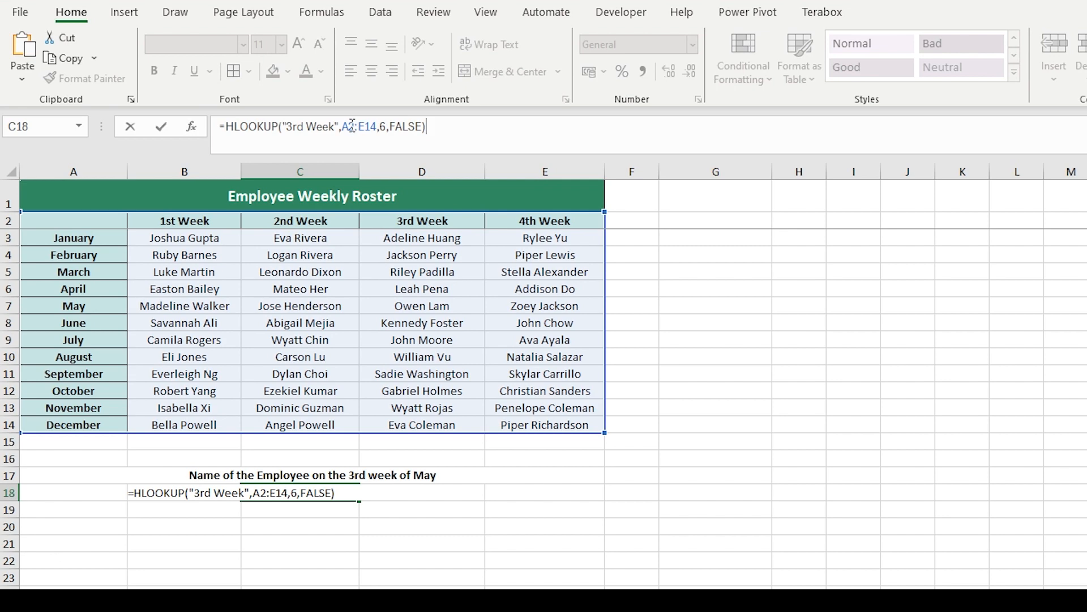
Make the formula's table array absolute as $A$2:$E$14 and enter the formula.
drag(349, 126, 366, 125)
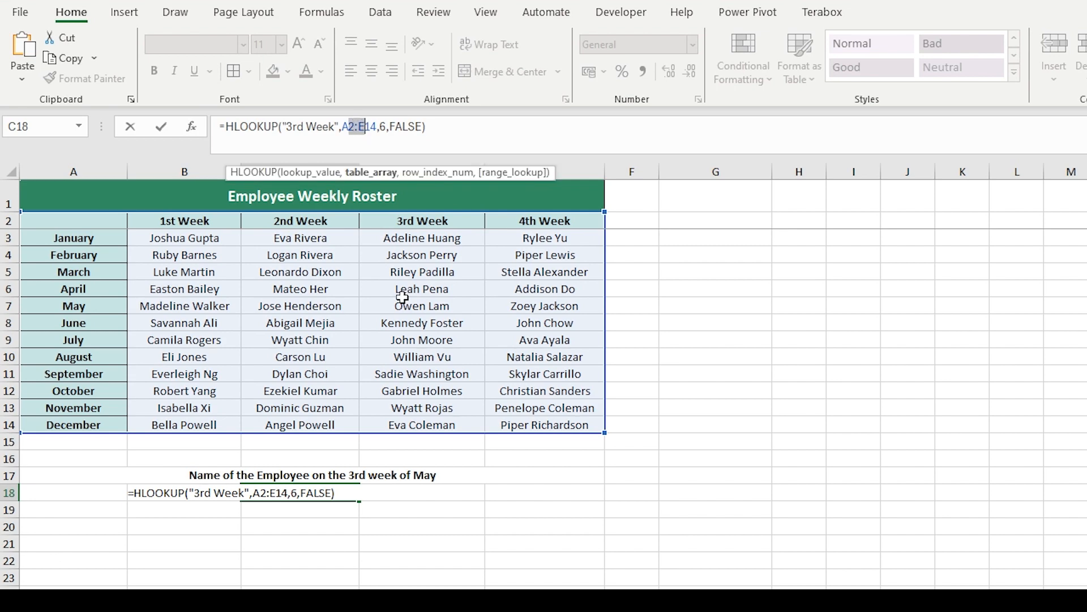
key(F4)
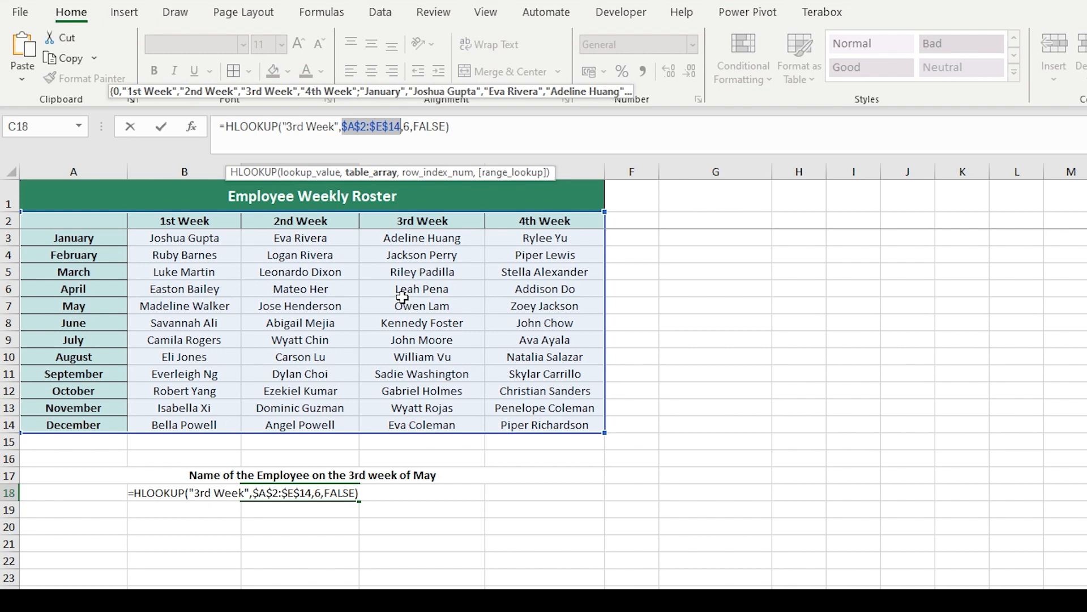
key(Return)
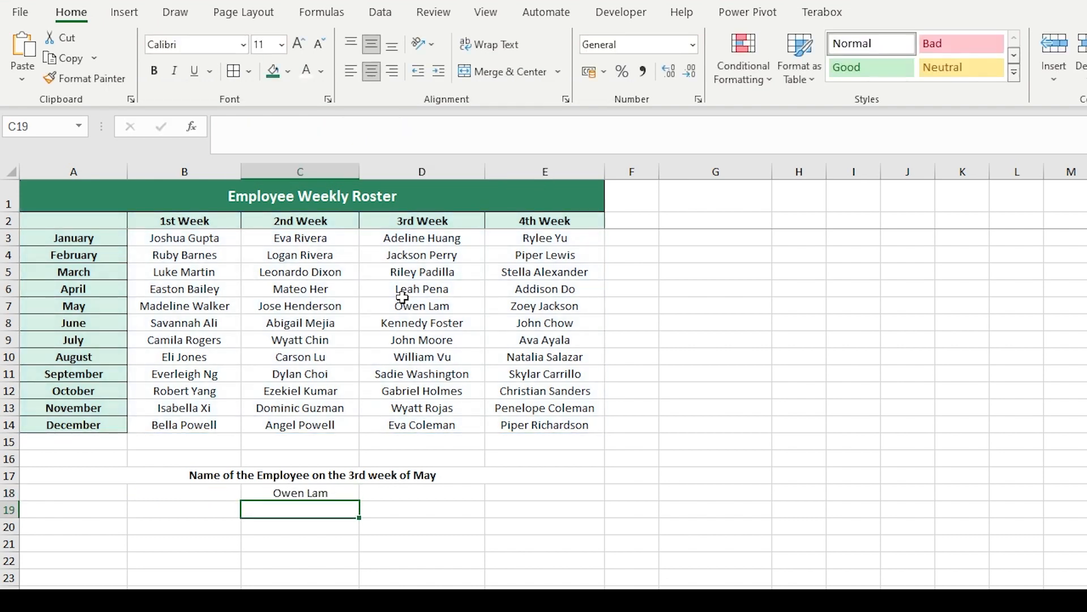
Check the HLOOKUP result in C18 against the May entry in the 3rd Week column.
key(Up)
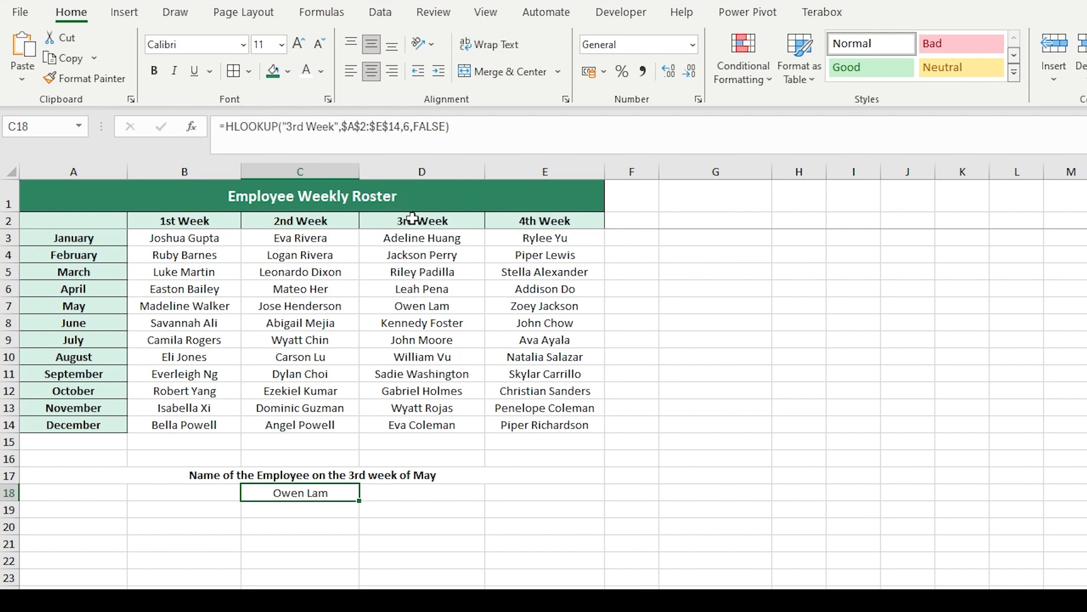
drag(412, 218, 408, 430)
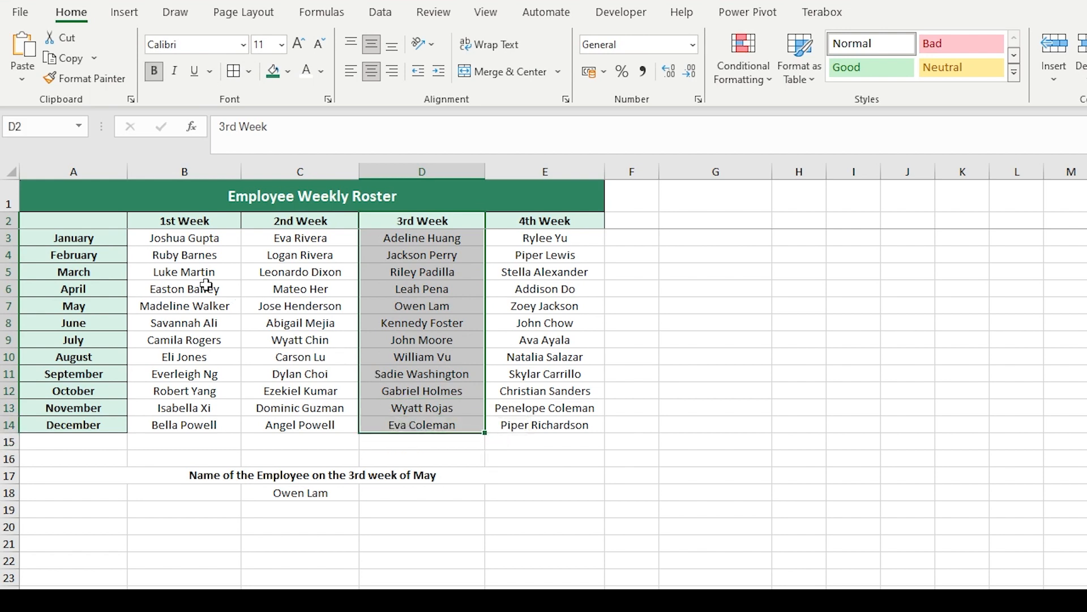
click(406, 304)
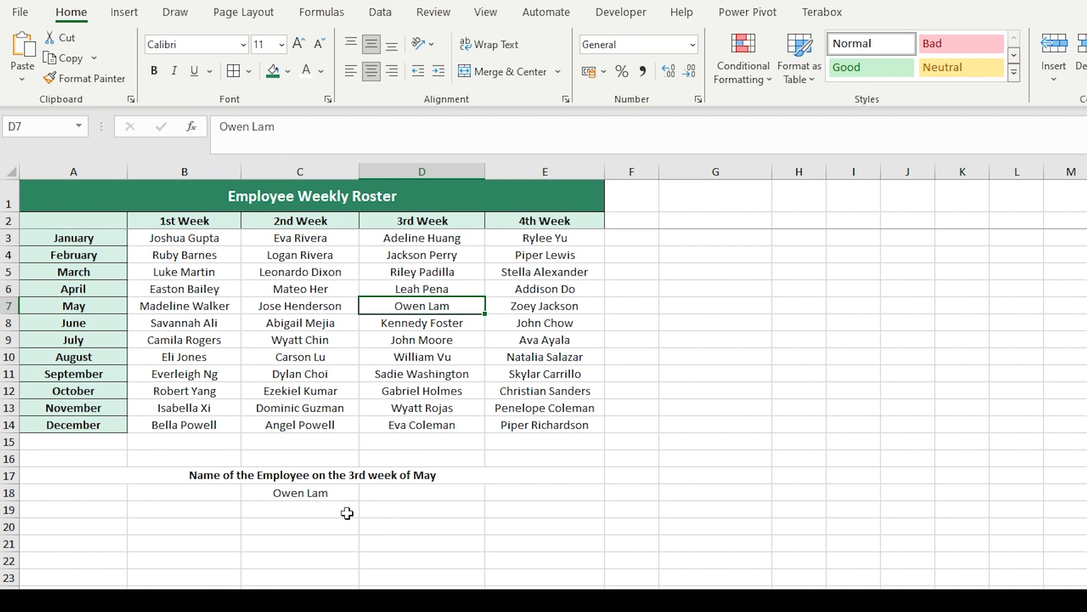
click(331, 494)
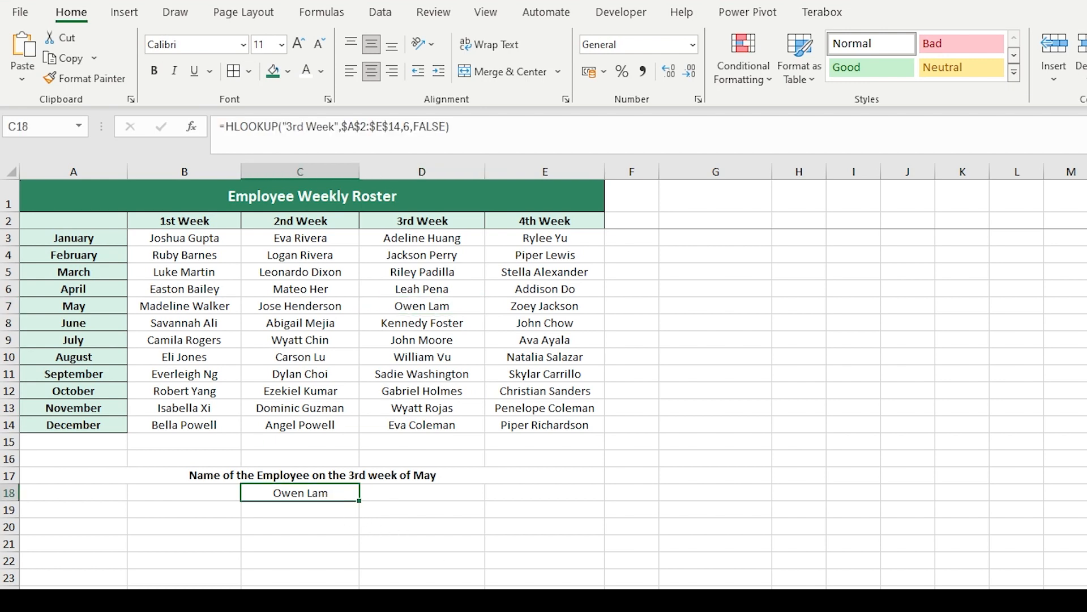